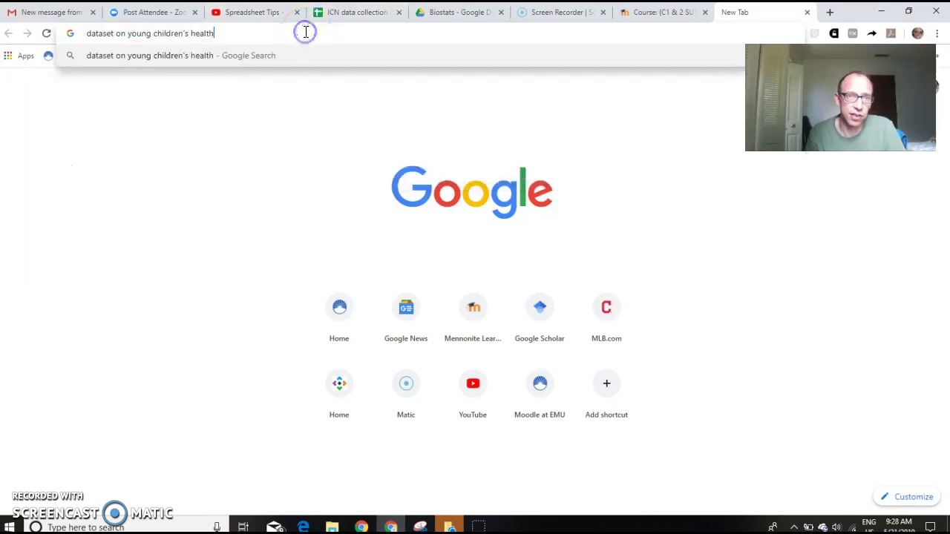
Step: Search Google for "dataset on young children's health, .xlsx" and open the Datasets - Data.gov result
type(", ")
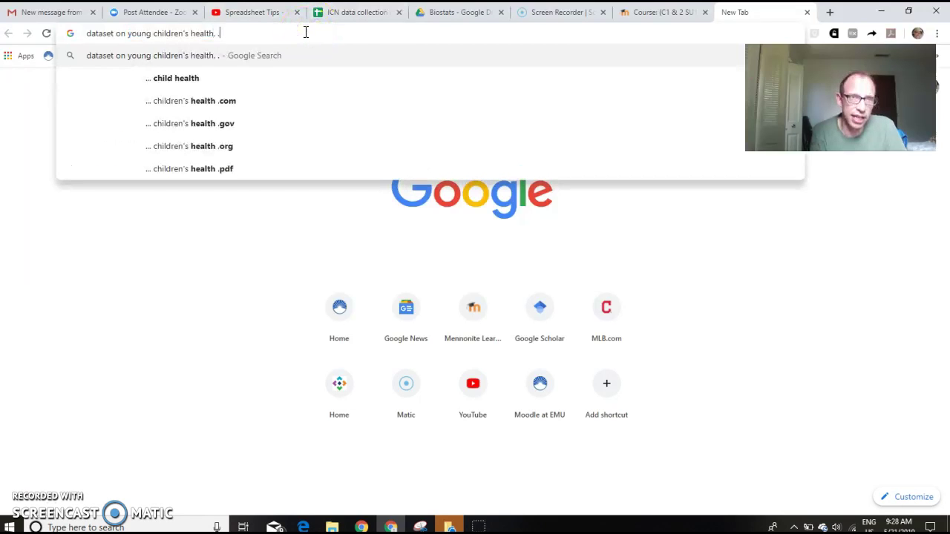
type(".xlsx")
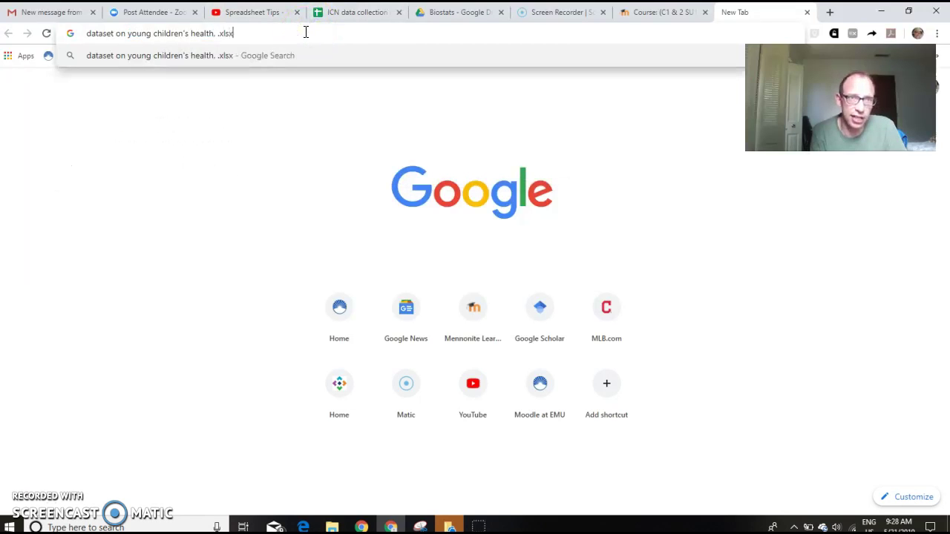
key("Return")
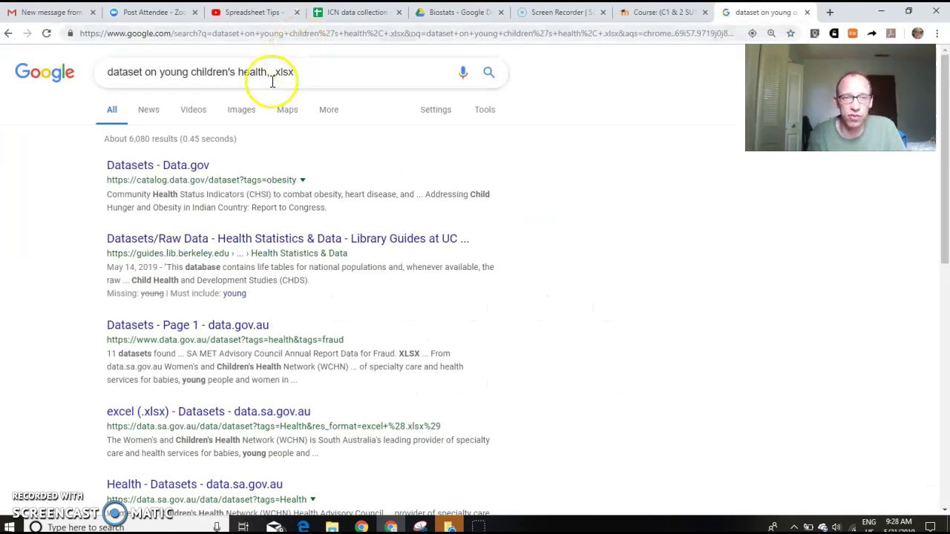
left_click(176, 165)
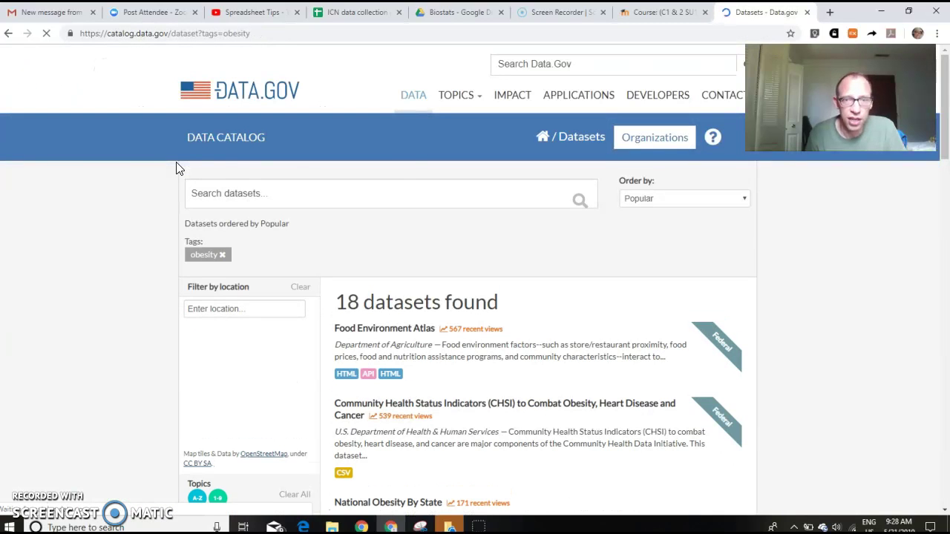
Step: Look through the Data.gov list of obesity-tagged datasets, checking their topics and available file formats
left_click(388, 164)
scroll(388, 164, "down", 3)
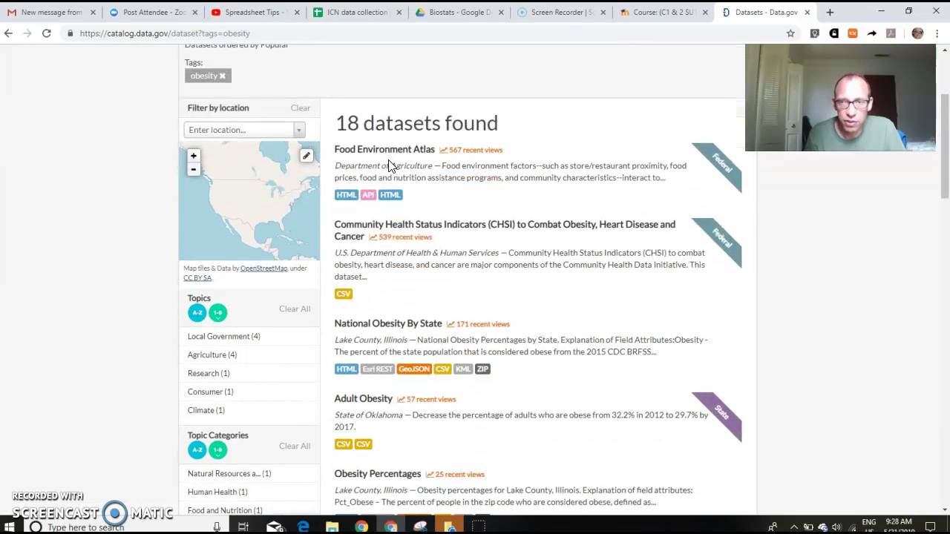
scroll(388, 164, "down", 1)
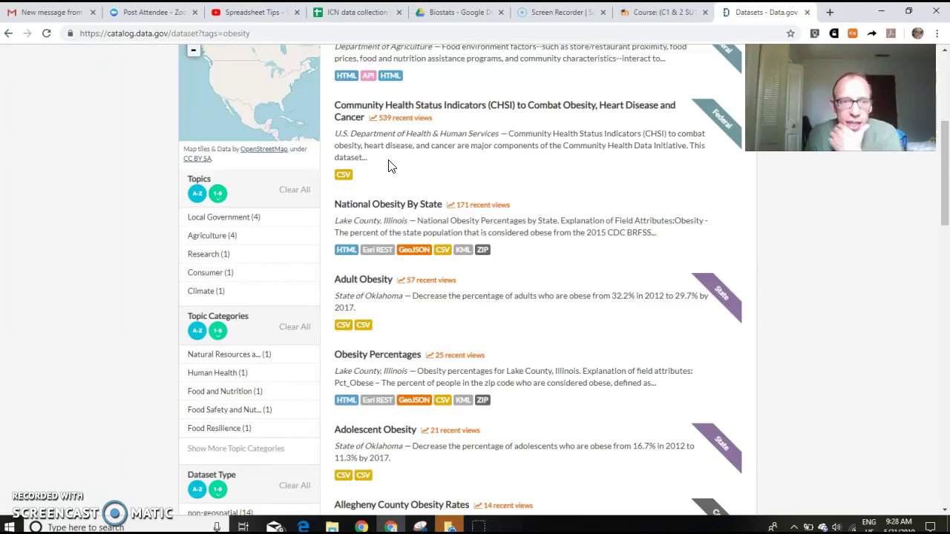
scroll(390, 165, "down", 3)
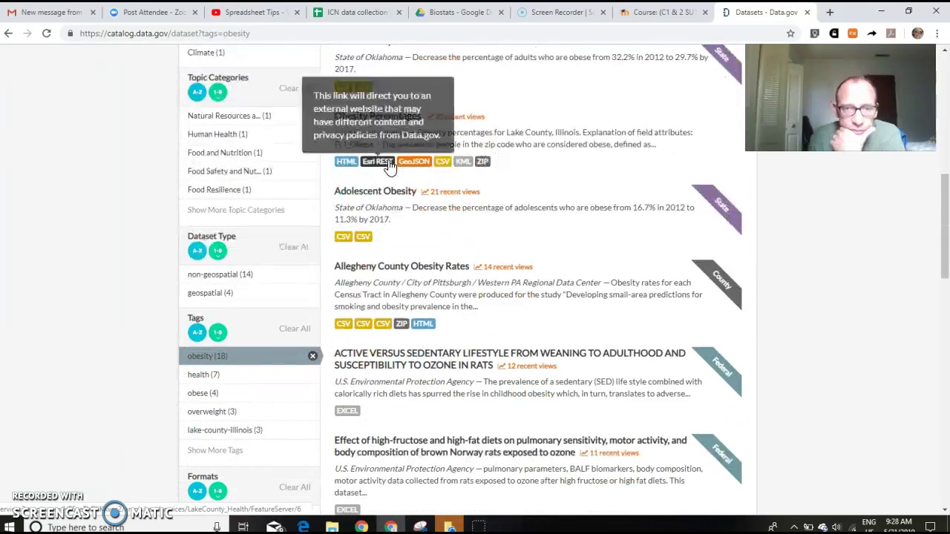
scroll(390, 166, "down", 1)
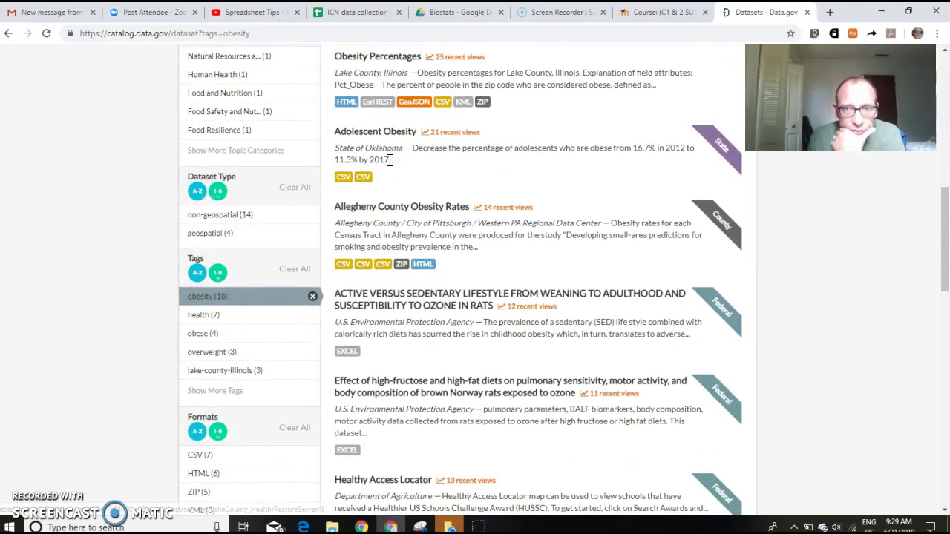
scroll(389, 161, "down", 1)
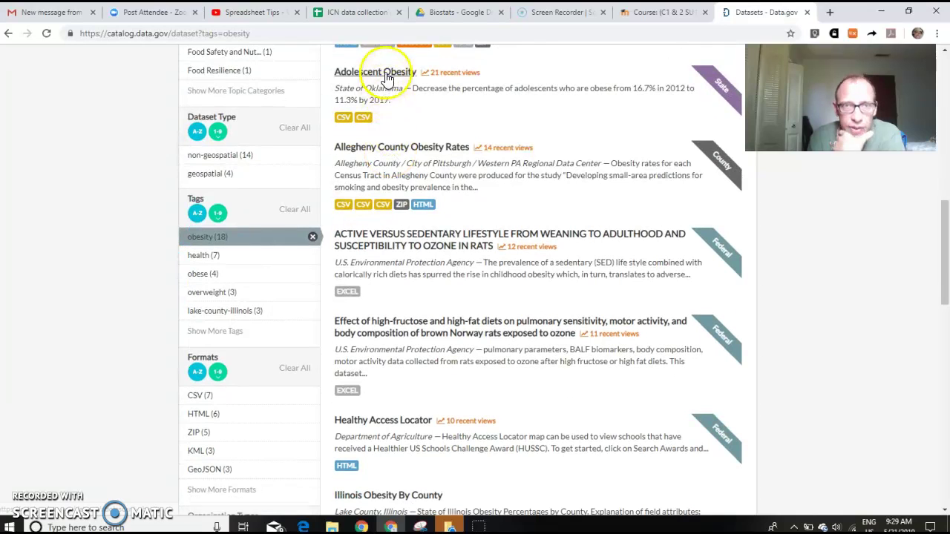
scroll(383, 83, "down", 4)
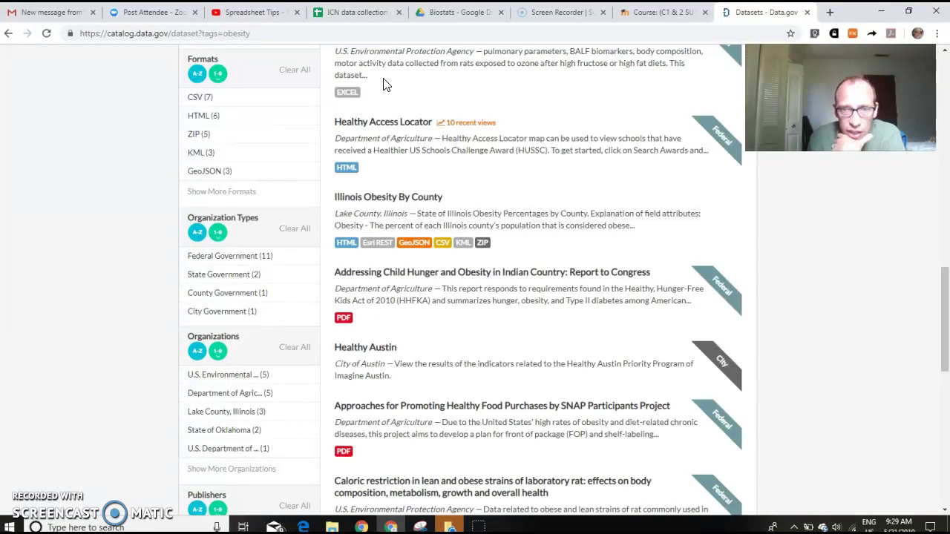
scroll(384, 84, "down", 3)
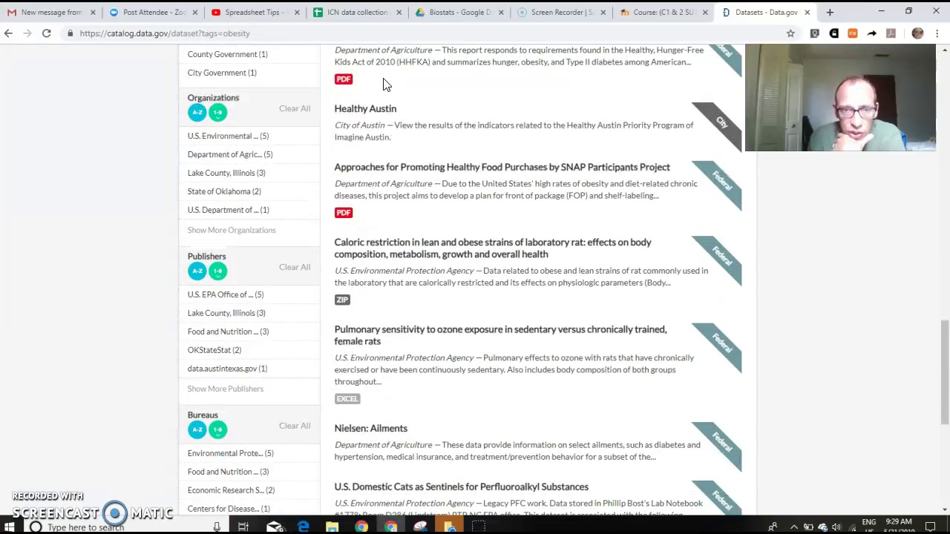
scroll(383, 84, "down", 3)
scroll(384, 84, "up", 20)
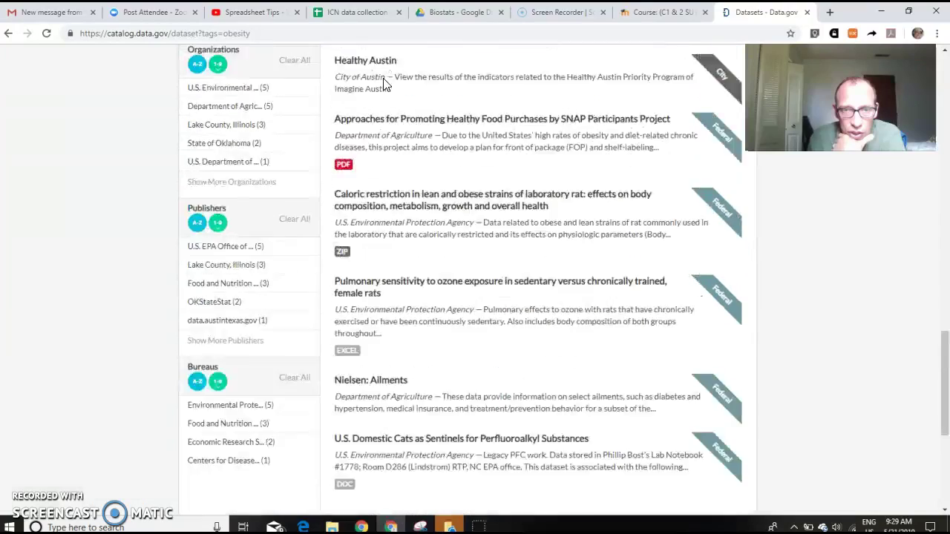
scroll(383, 83, "down", 2)
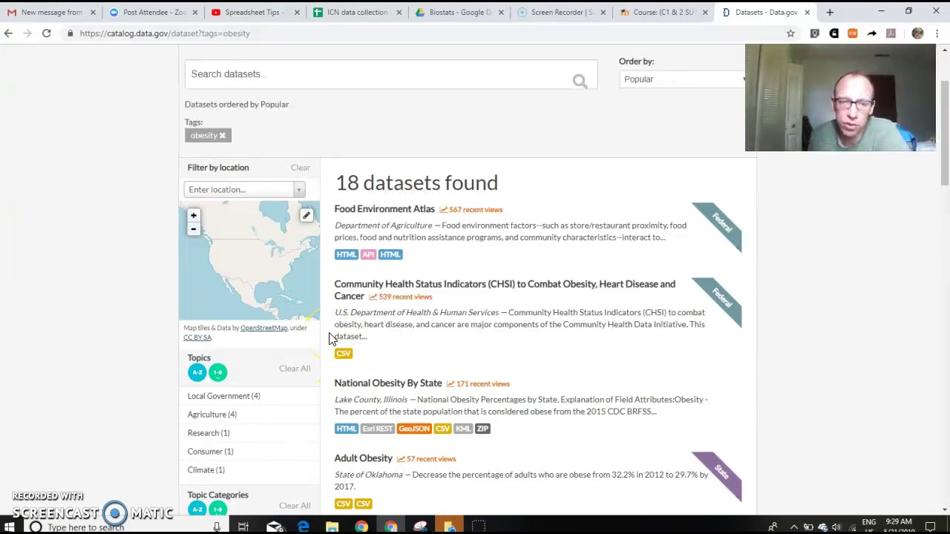
Step: Open the Community Health Status Indicators (CHSI) to Combat Obesity, Heart Disease and Cancer dataset and download its CSV archive, chsi_dataset.zip
left_click(381, 292)
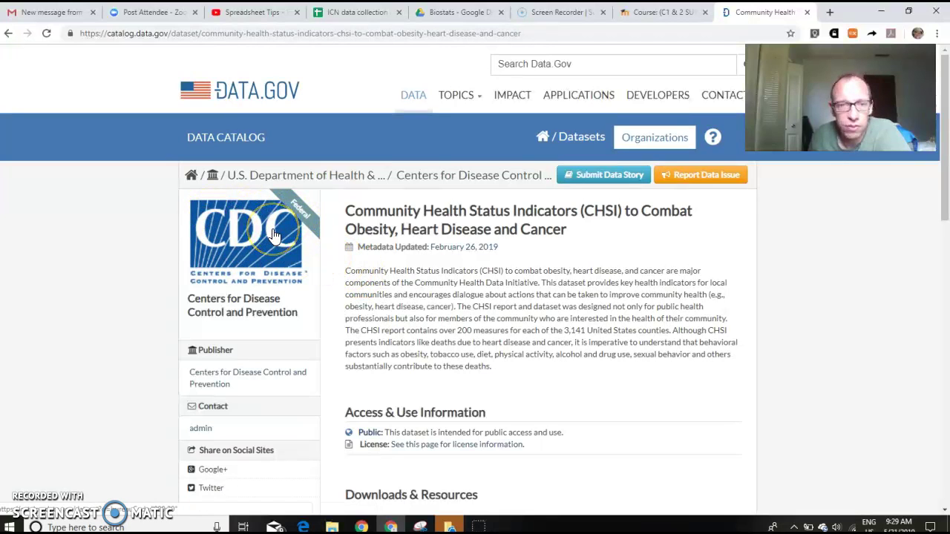
scroll(475, 308, "down", 2)
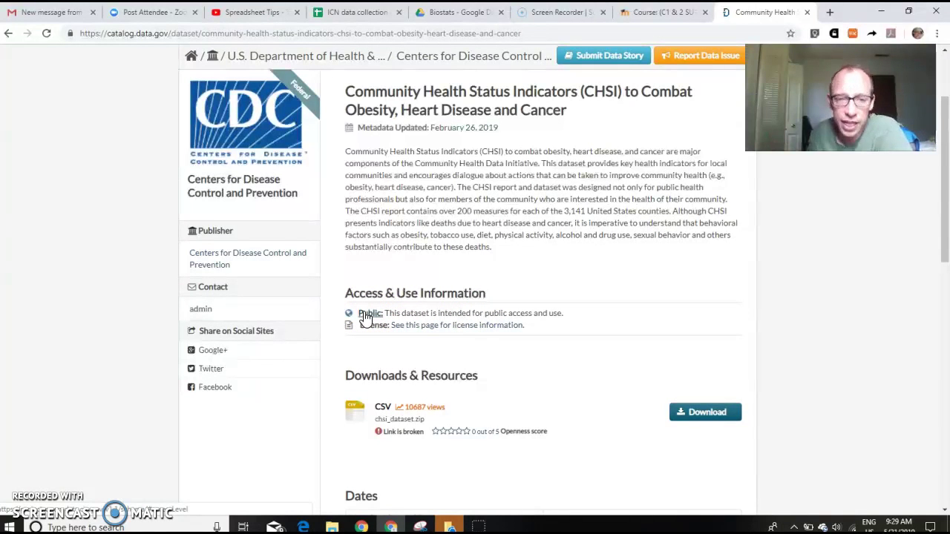
scroll(365, 315, "down", 3)
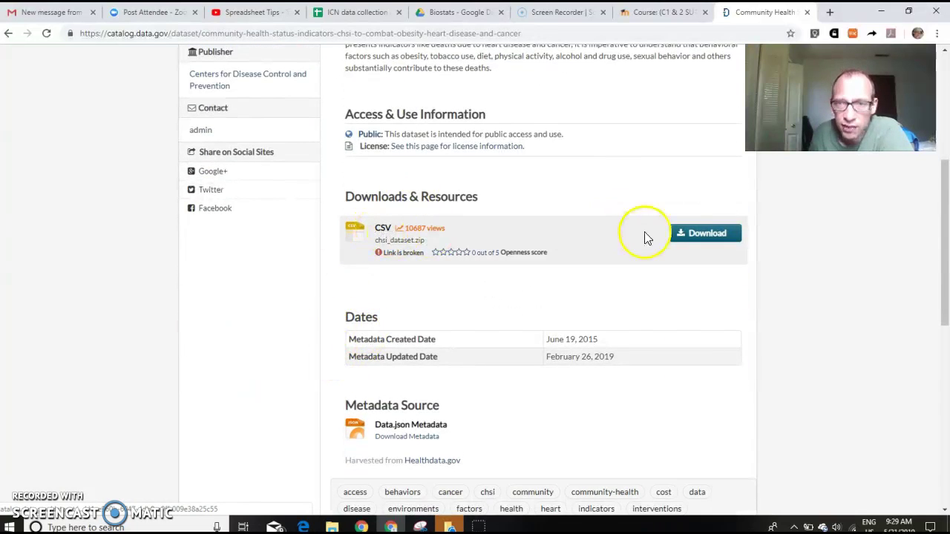
left_click(718, 234)
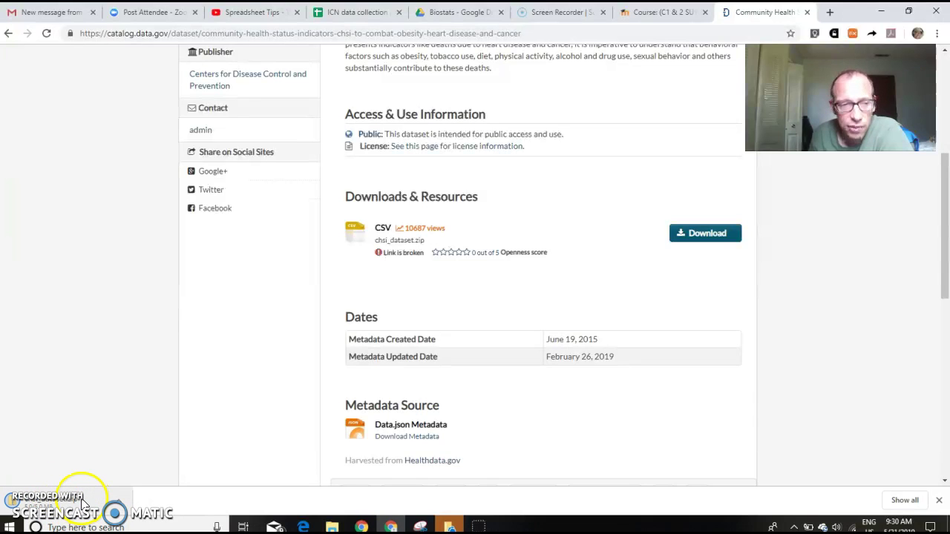
Step: Open the downloaded chsi_dataset archive and open its VUNERABLEPOPSANDENVHEALTH file in Excel
left_click(84, 510)
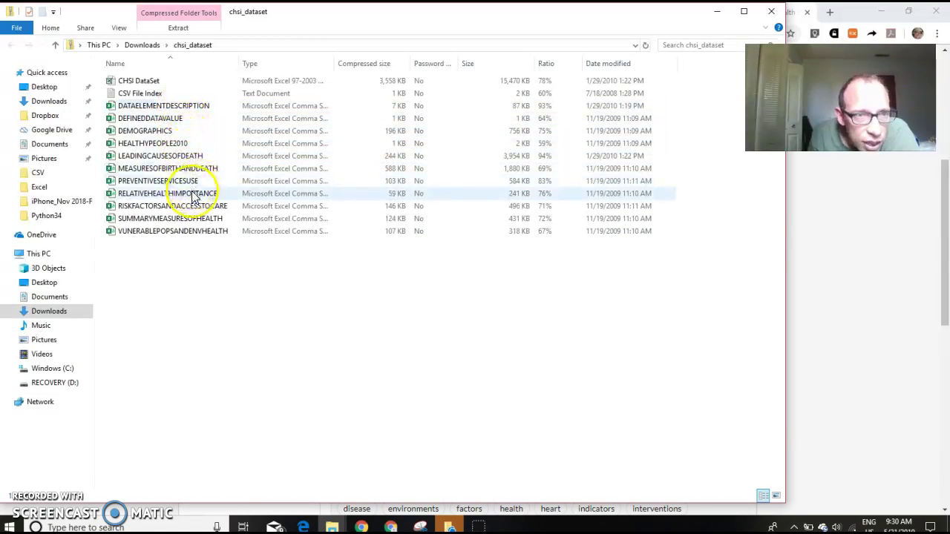
left_click(187, 236)
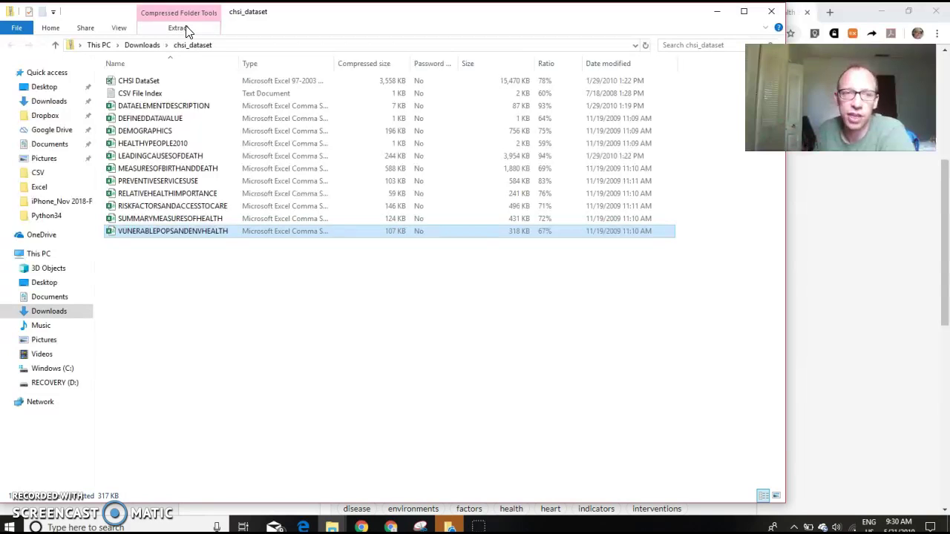
left_click(219, 234)
double_click(218, 234)
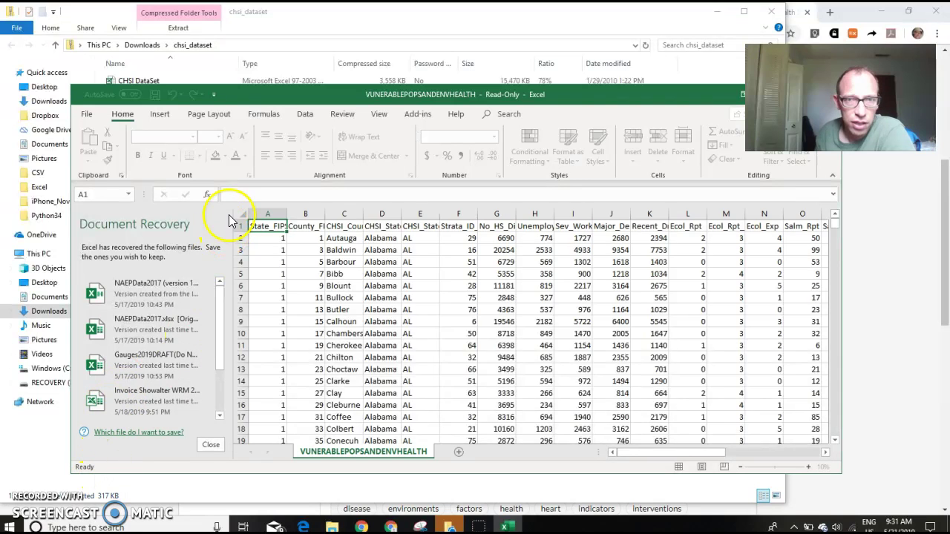
Step: Close the Document Recovery pane, keeping the recovered files available for the next Excel start
left_click(221, 449)
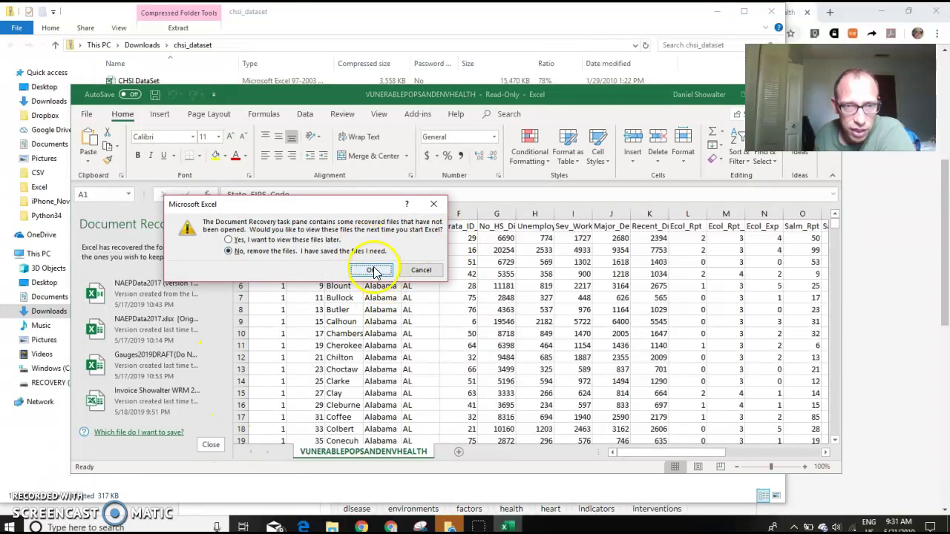
left_click(297, 240)
left_click(370, 270)
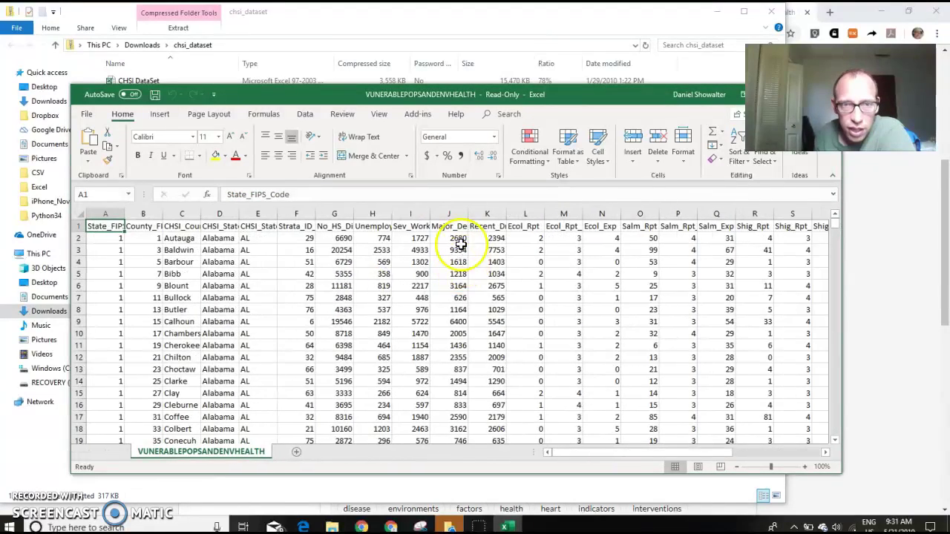
scroll(425, 279, "down", 3)
scroll(427, 279, "up", 3)
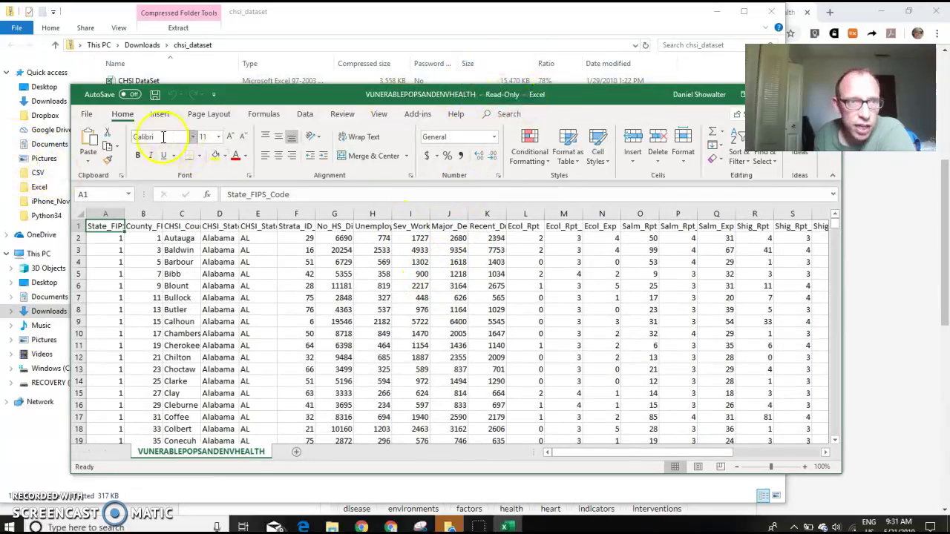
Step: Start saving a copy of the spreadsheet in the Documents folder with Excel Workbook as the file type
left_click(91, 116)
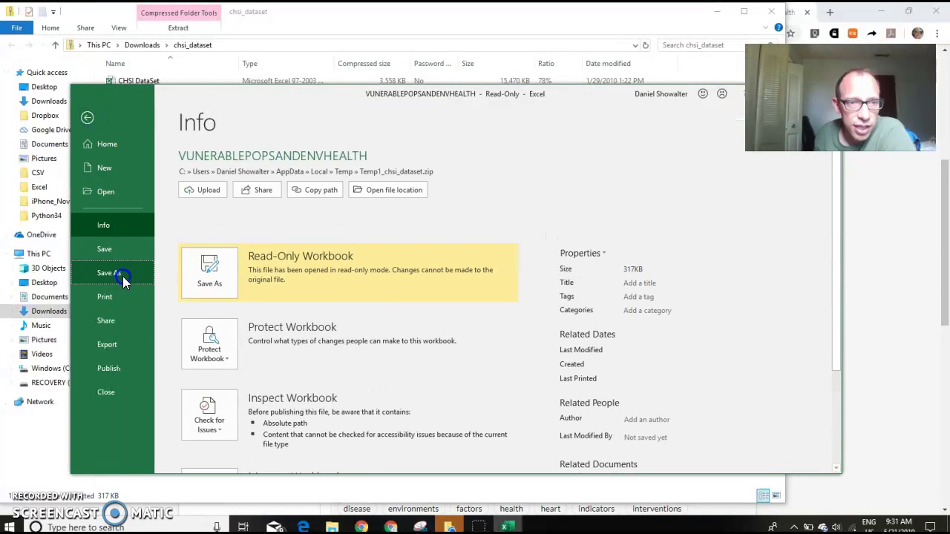
left_click(123, 276)
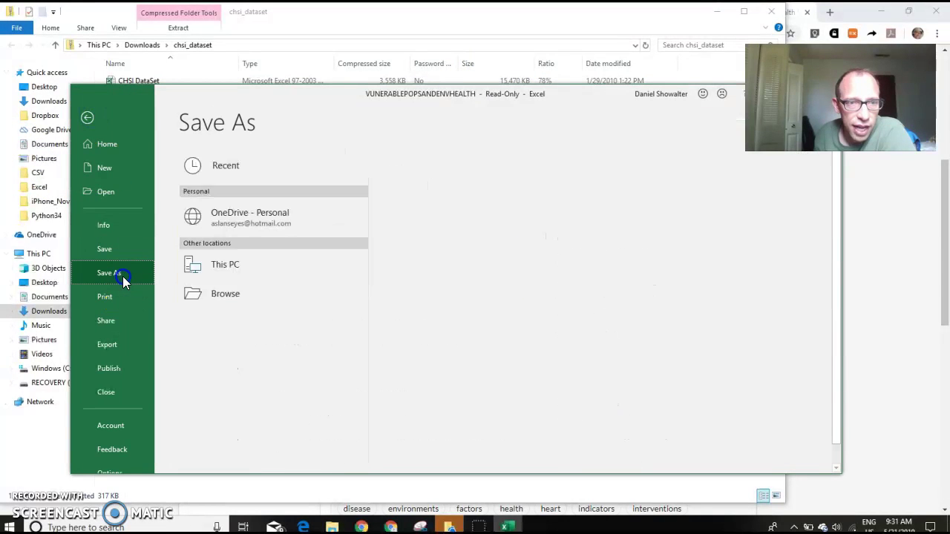
left_click(256, 265)
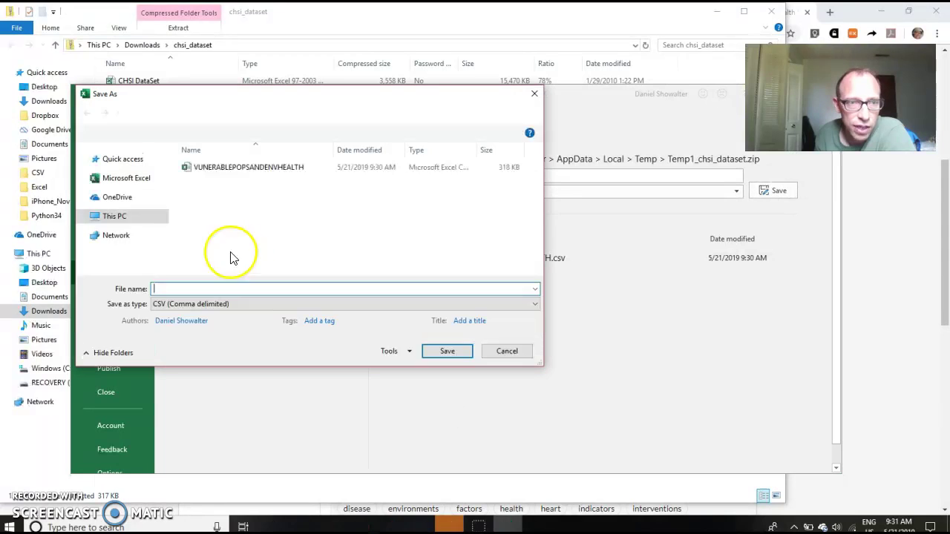
scroll(139, 230, "down", 5)
left_click(128, 197)
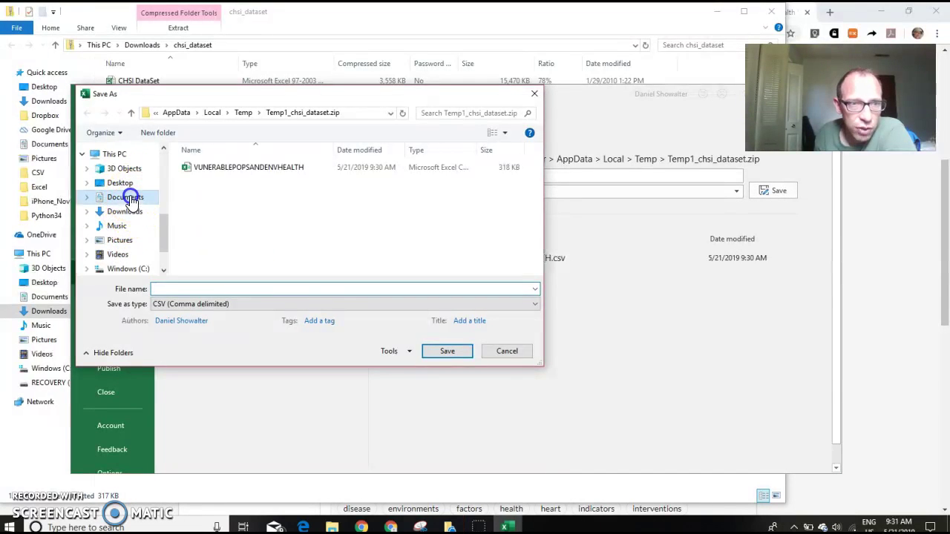
left_click(299, 290)
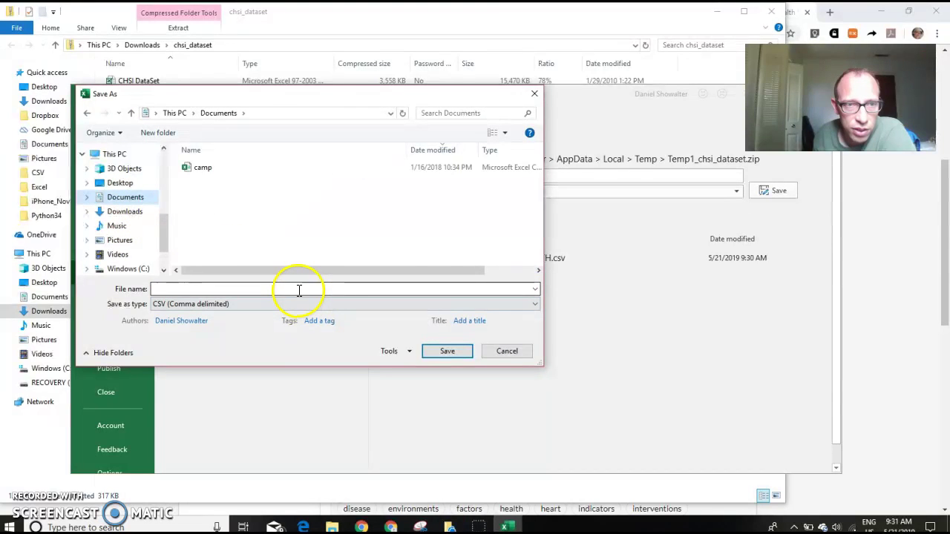
left_click(212, 304)
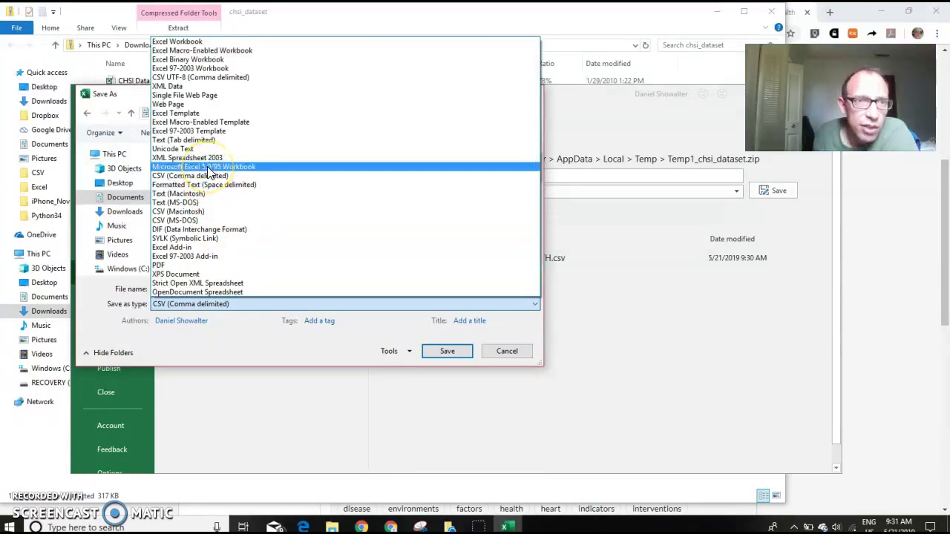
left_click(184, 41)
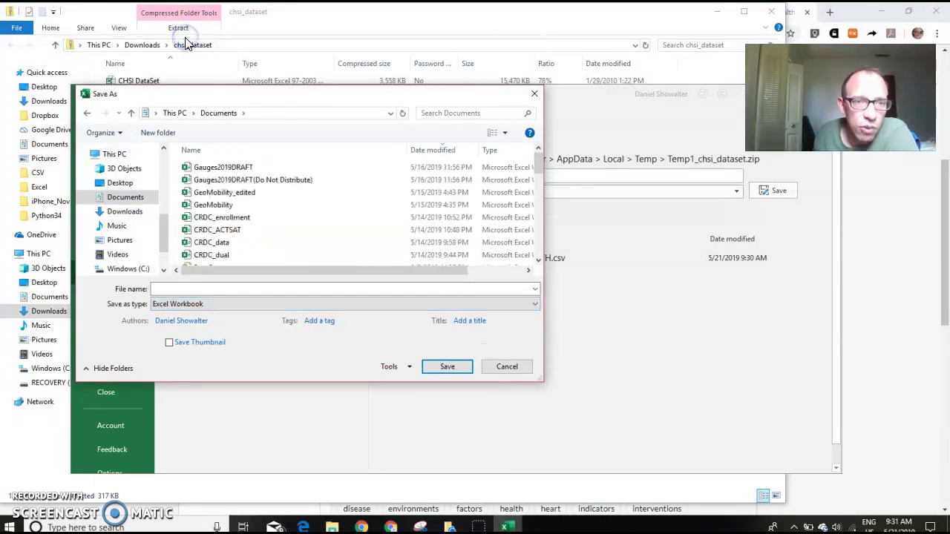
Step: Name the workbook copy "Vulnerable Pops", save it, and skim through its data rows
left_click(219, 289)
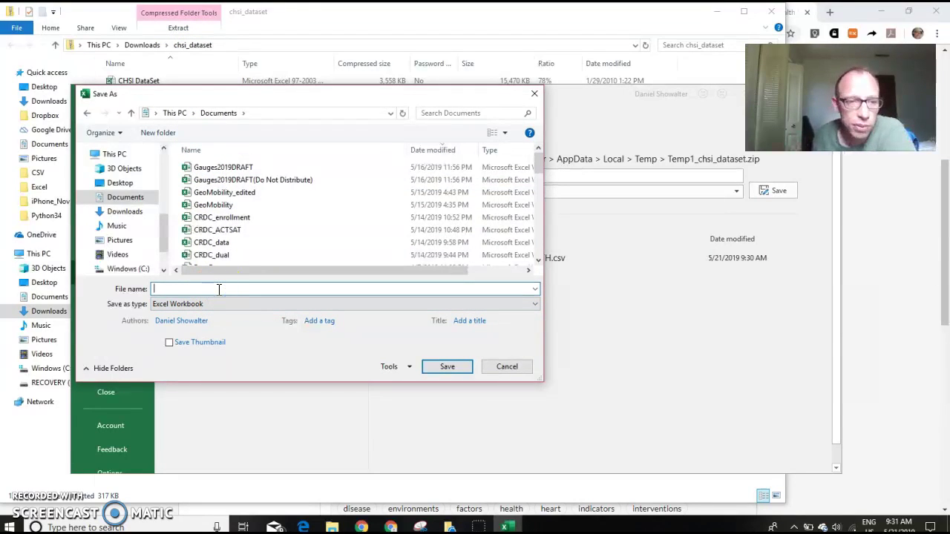
type("V")
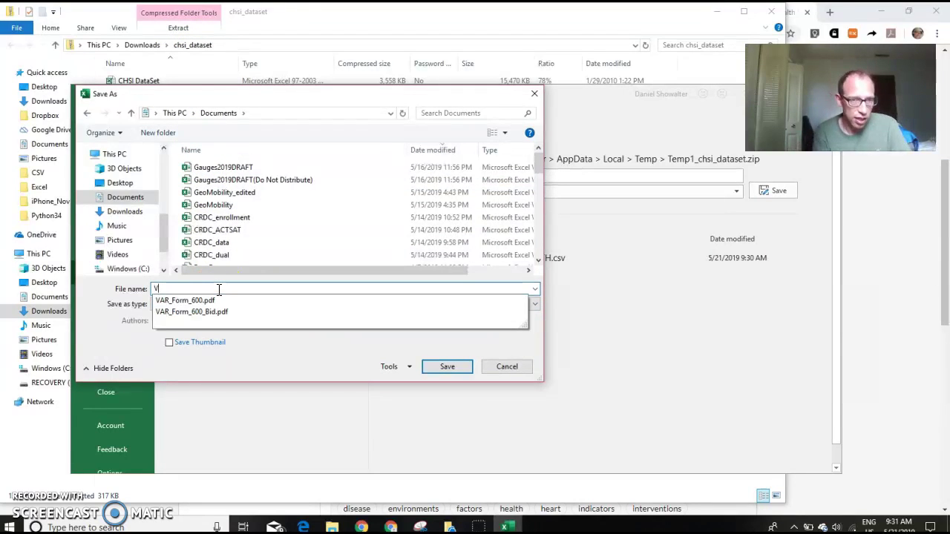
type("ulnerabl")
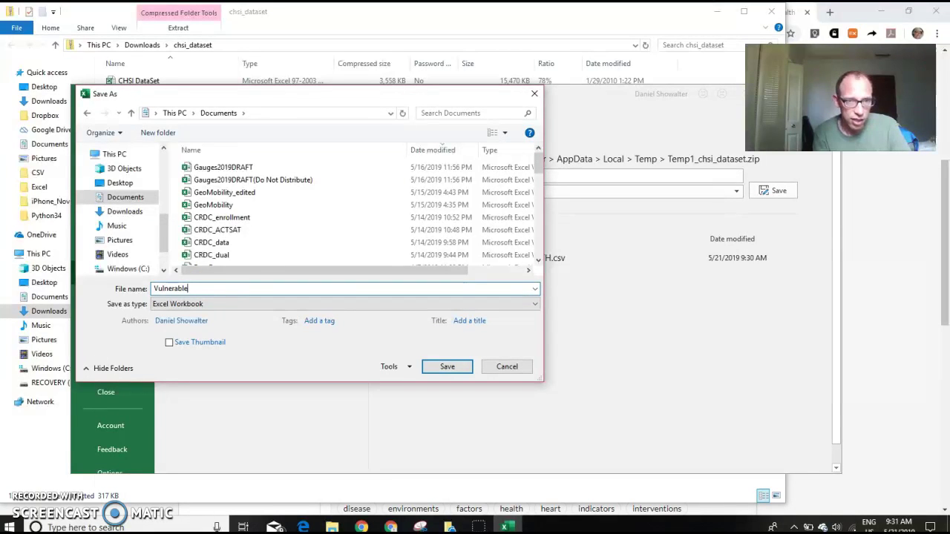
type("e Pops")
key("Return")
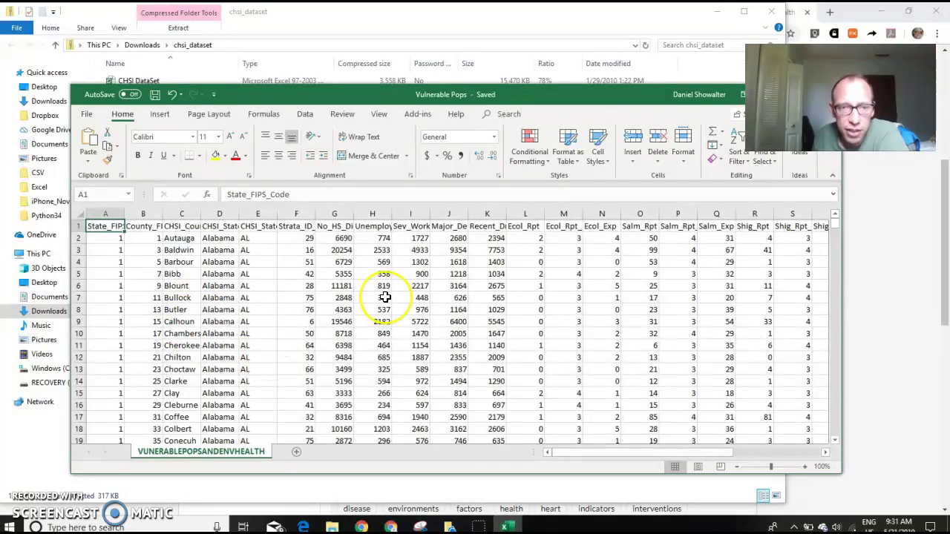
scroll(384, 297, "down", 18)
left_click_drag(835, 229, 844, 176)
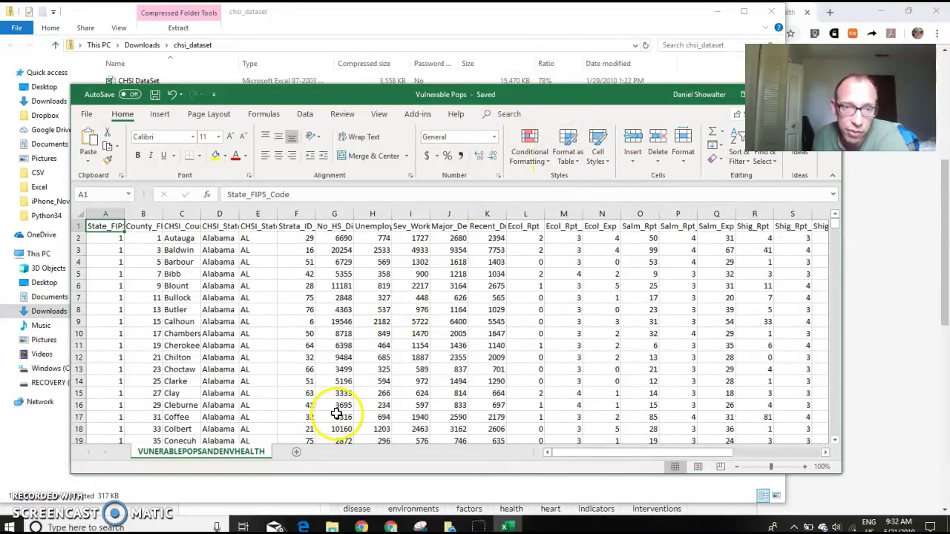
Step: Close the Vulnerable Pops workbook and minimize the chsi_dataset folder window to get back to the browser
left_click_drag(483, 94, 480, 255)
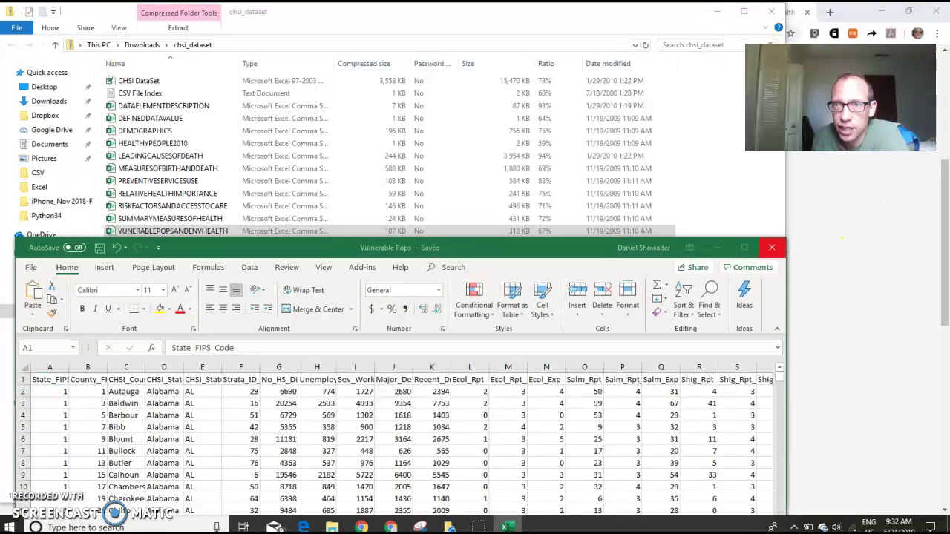
left_click(773, 249)
left_click(717, 11)
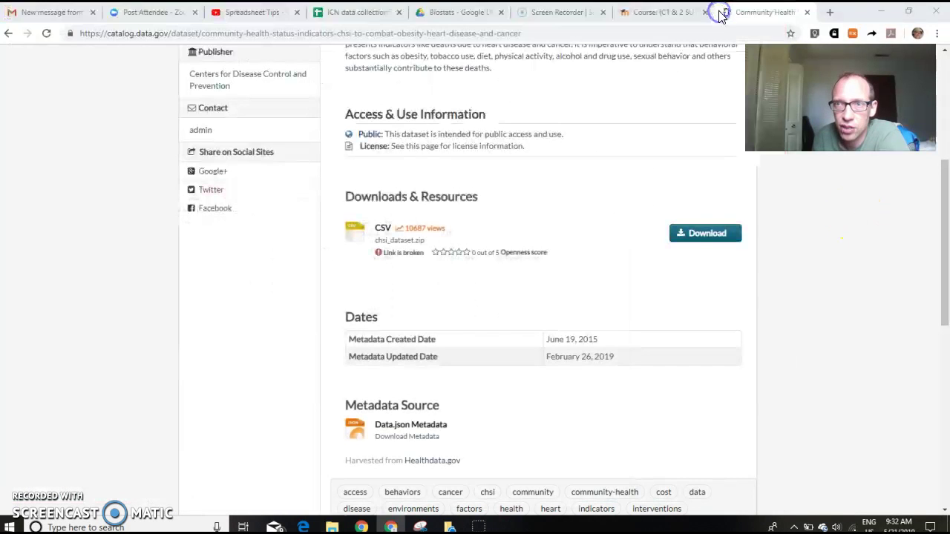
Step: Switch to the ICN data collection project in Google Sheets and create a new blank spreadsheet from it
left_click(358, 10)
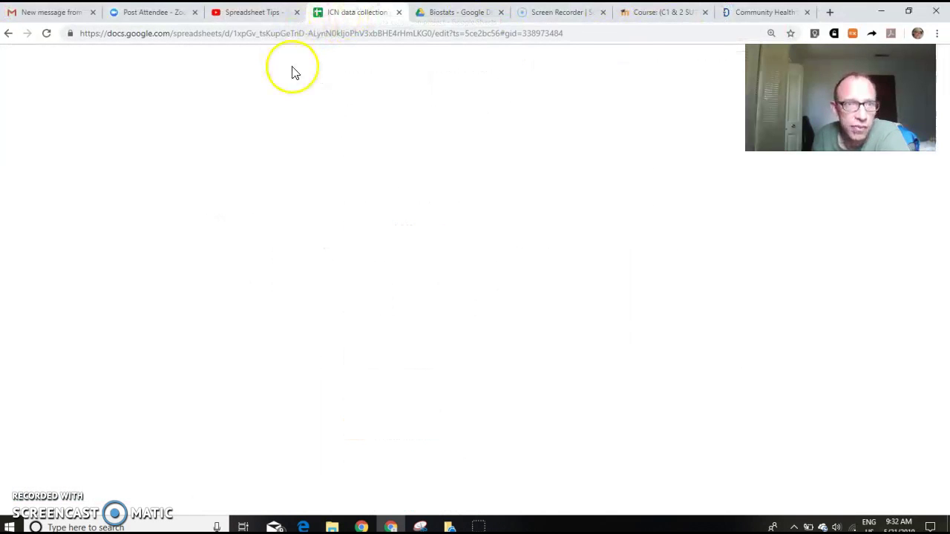
left_click(46, 77)
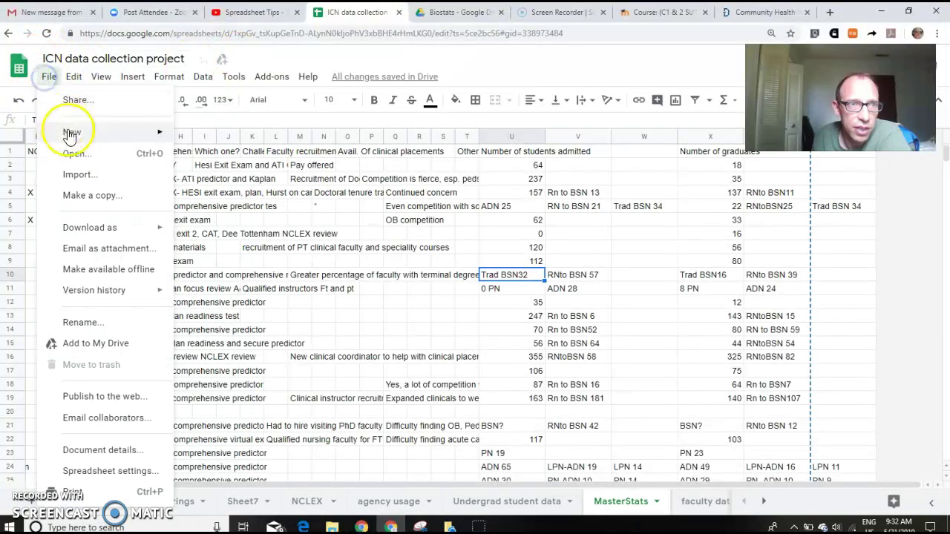
mouse_move(69, 131)
left_click(216, 160)
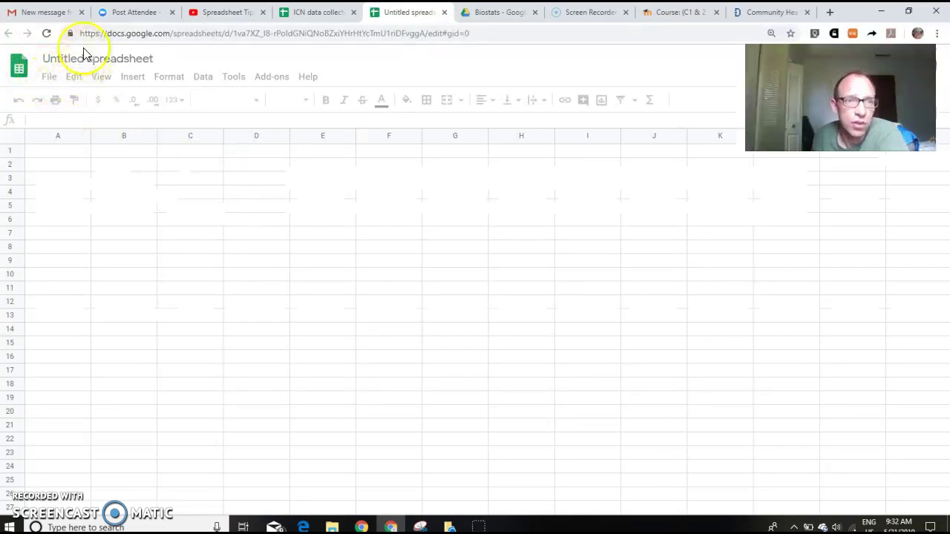
Step: Start a file import in the untitled spreadsheet and choose Upload as the file source
left_click(49, 77)
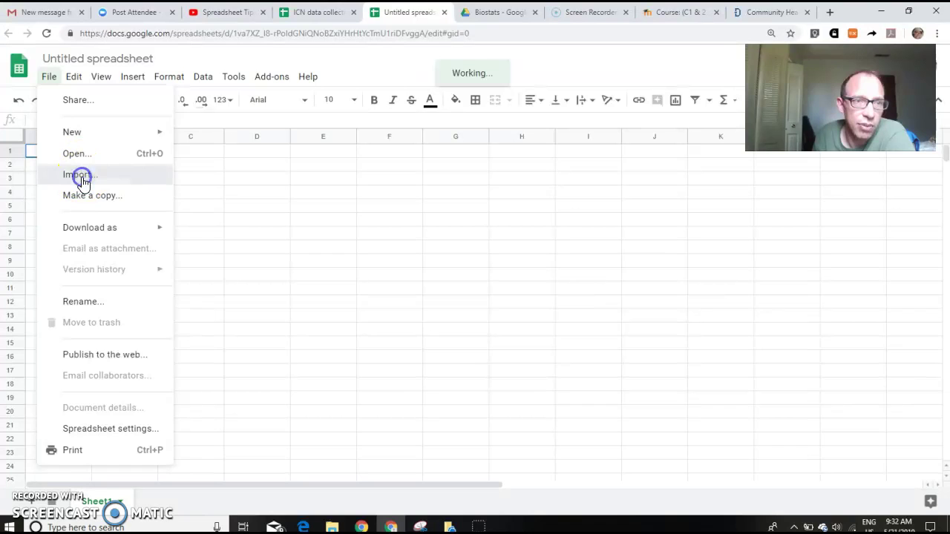
left_click(81, 178)
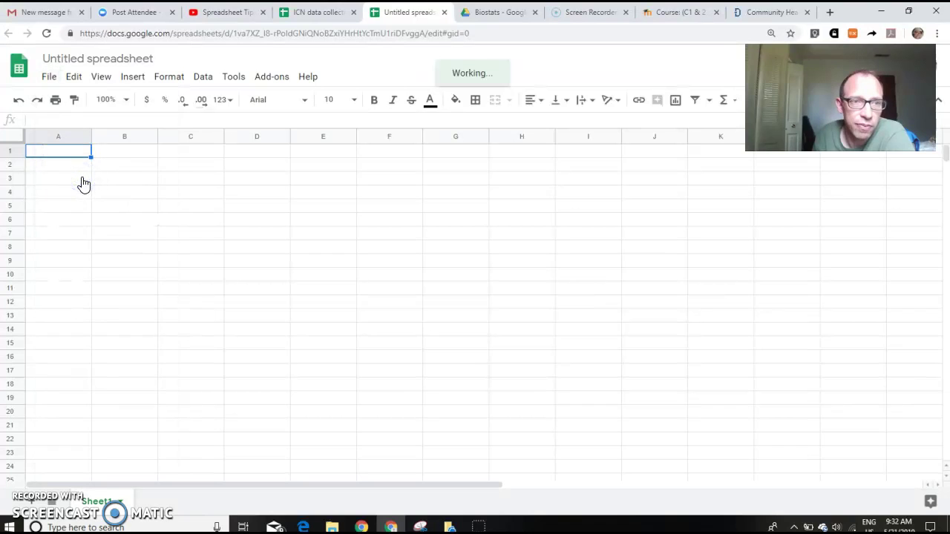
left_click(463, 275)
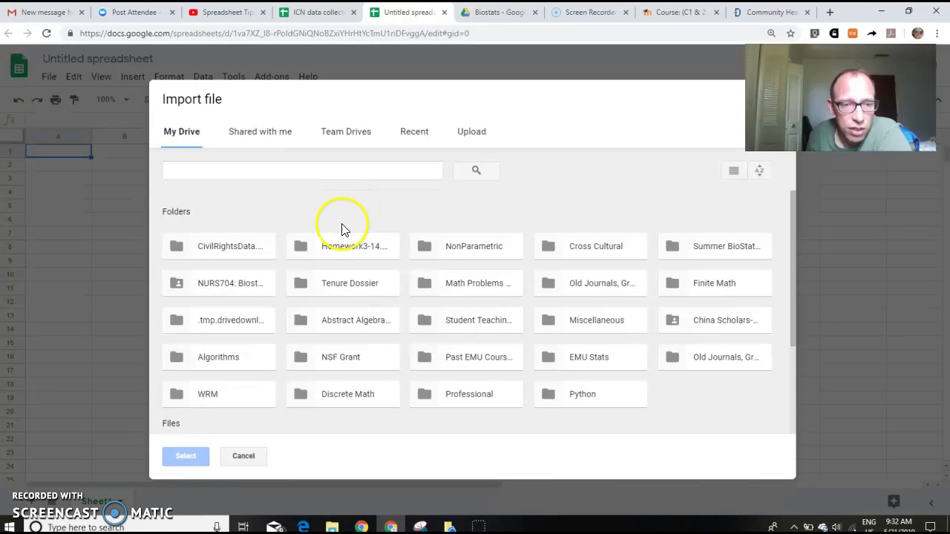
left_click(479, 133)
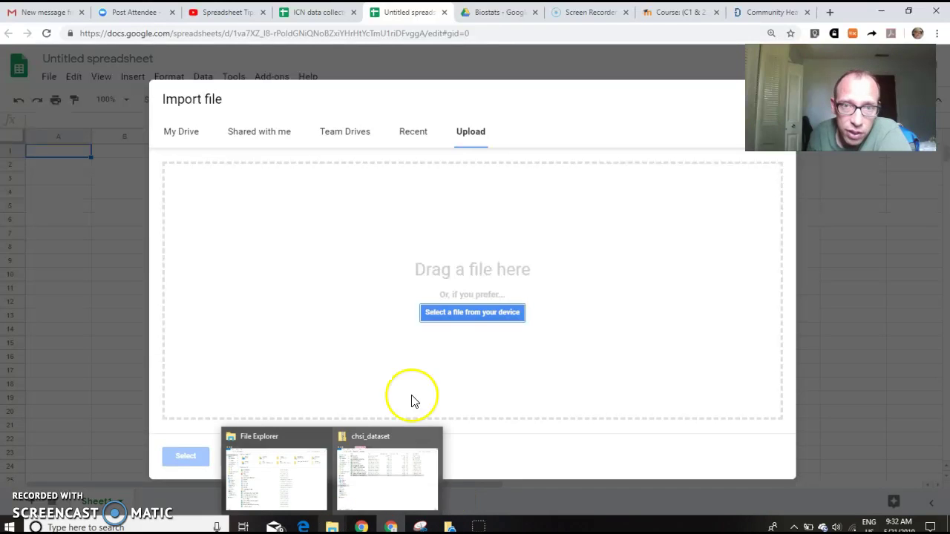
Step: Upload Vulnerable Pops.xlsx from the Documents folder and import its data with the Insert new sheet(s) option
left_click(468, 319)
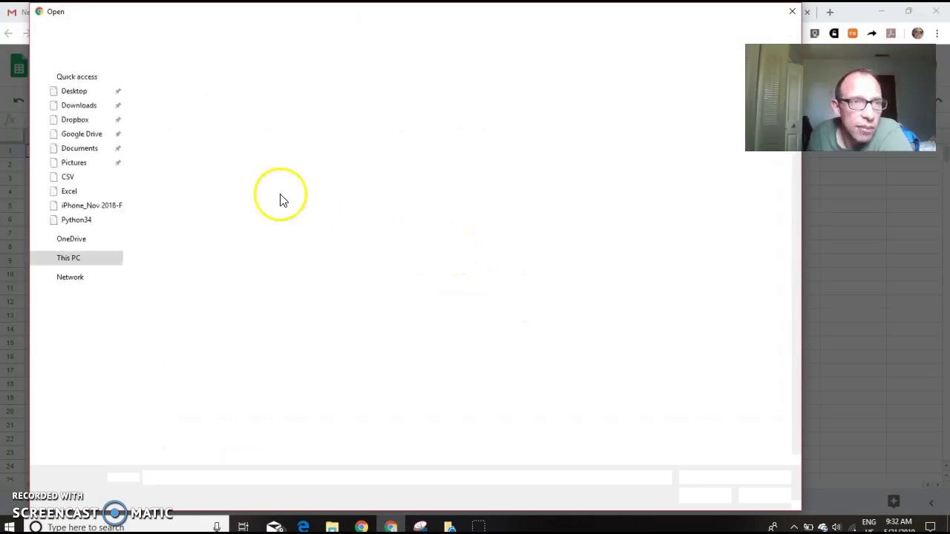
left_click(86, 150)
double_click(184, 85)
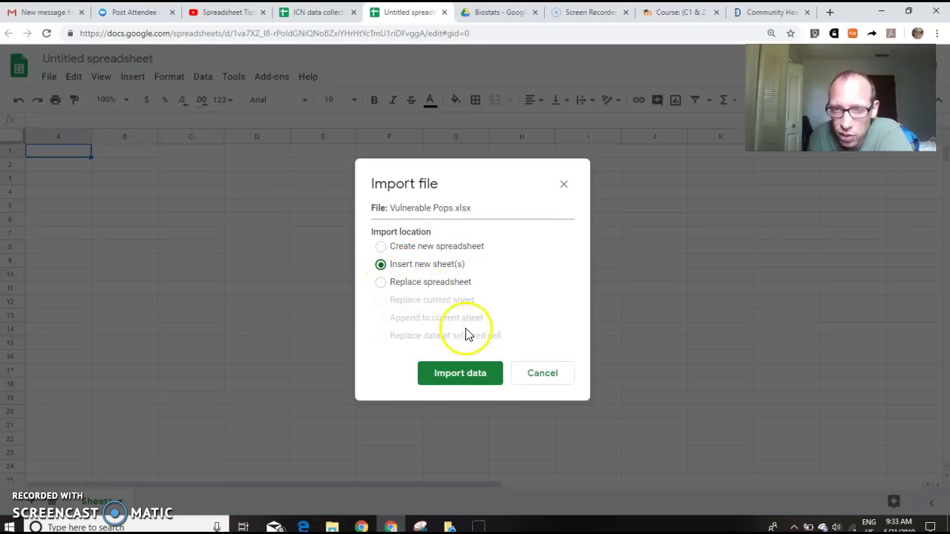
left_click(472, 374)
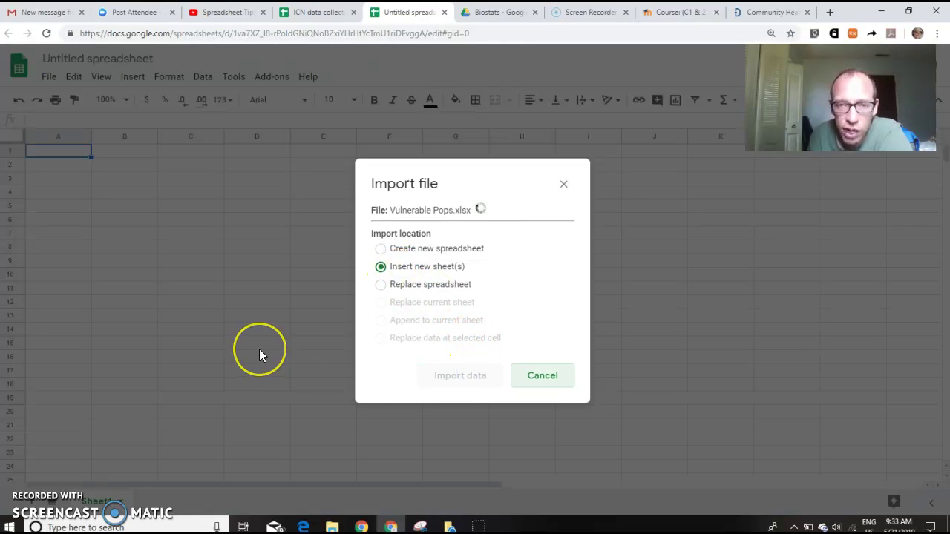